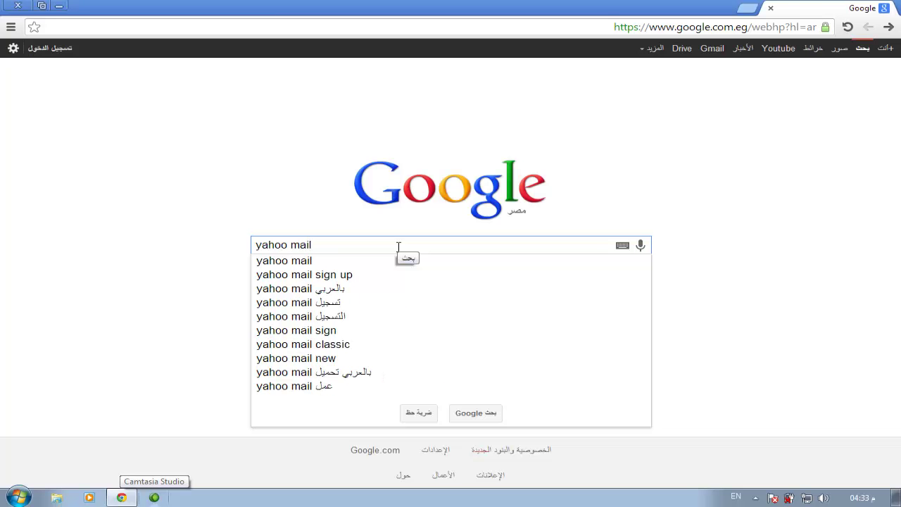
- Search Google for 'yahoo mail' and open the Yahoo Mail result in a new tab
{"action": "key", "text": "Return"}
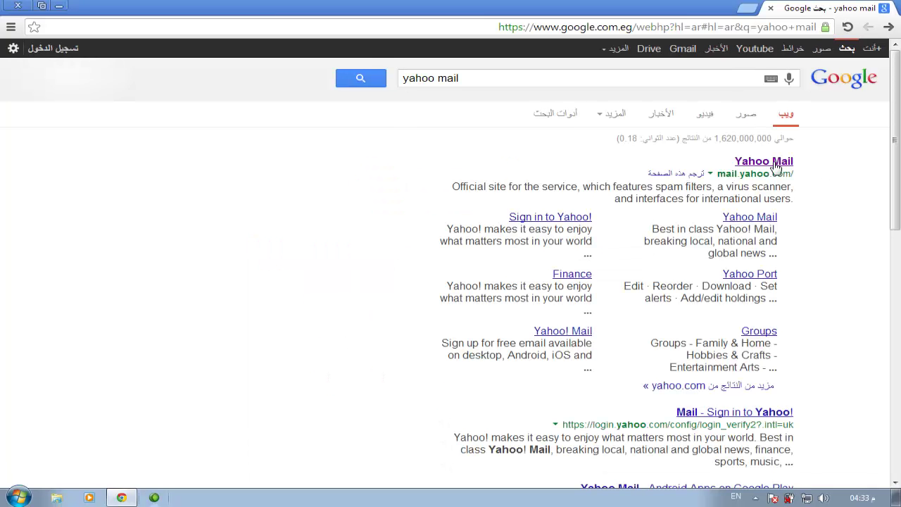
{"action": "middle_click", "coordinate": [774, 164]}
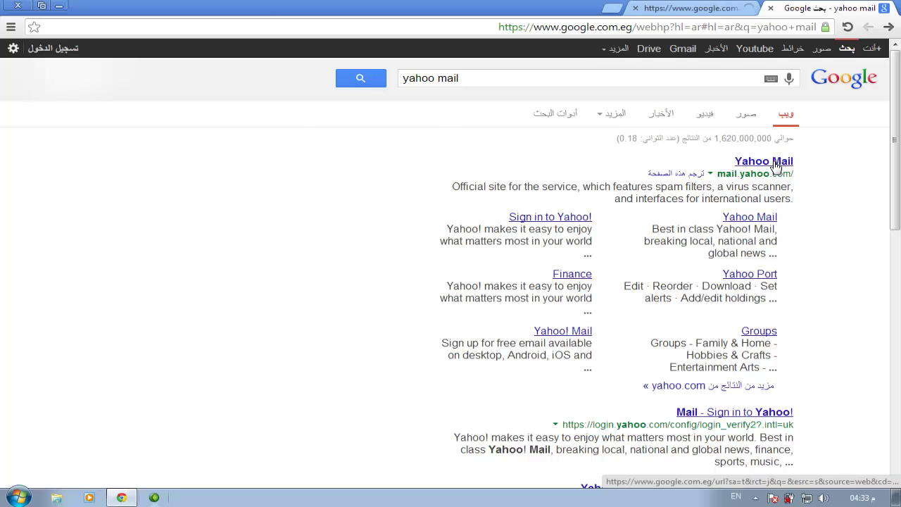
- On the Yahoo tab, start a new account and enter the user's first and last name
{"action": "key", "text": "ctrl+Tab"}
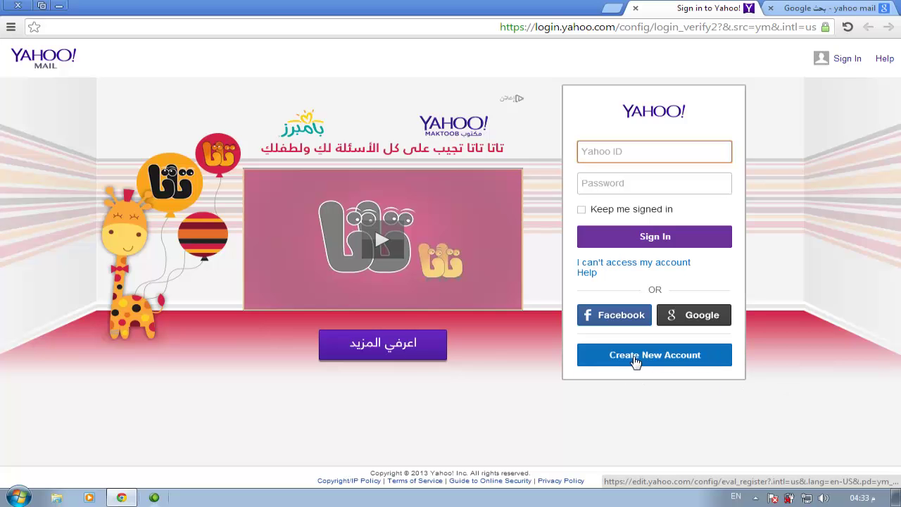
{"action": "left_click", "coordinate": [636, 360]}
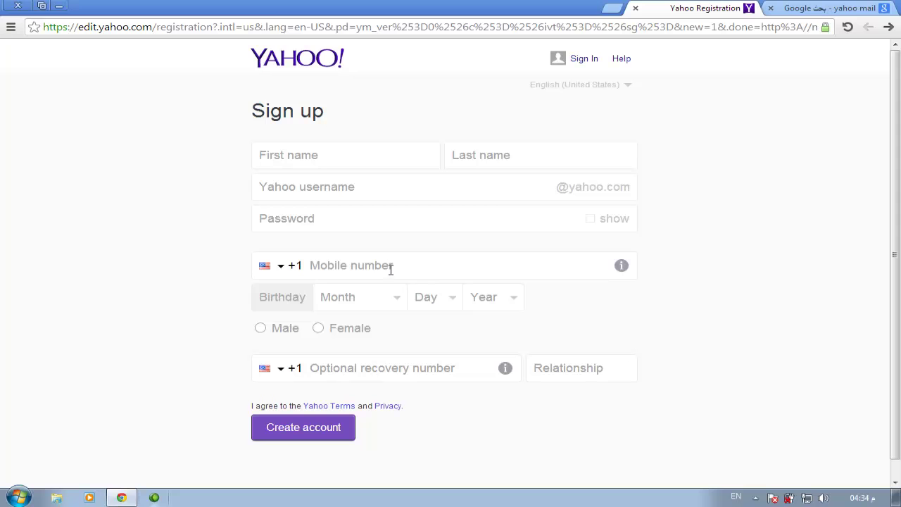
{"action": "left_click", "coordinate": [302, 153]}
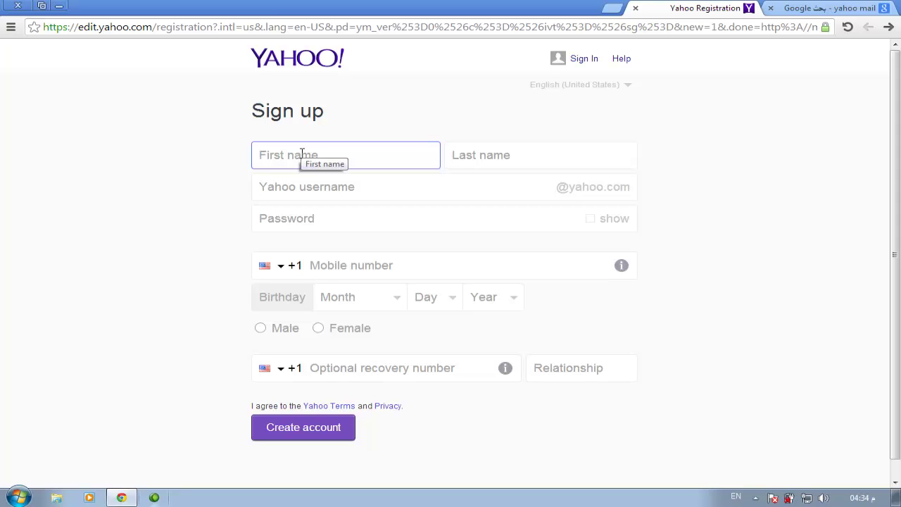
{"action": "left_click", "coordinate": [455, 150]}
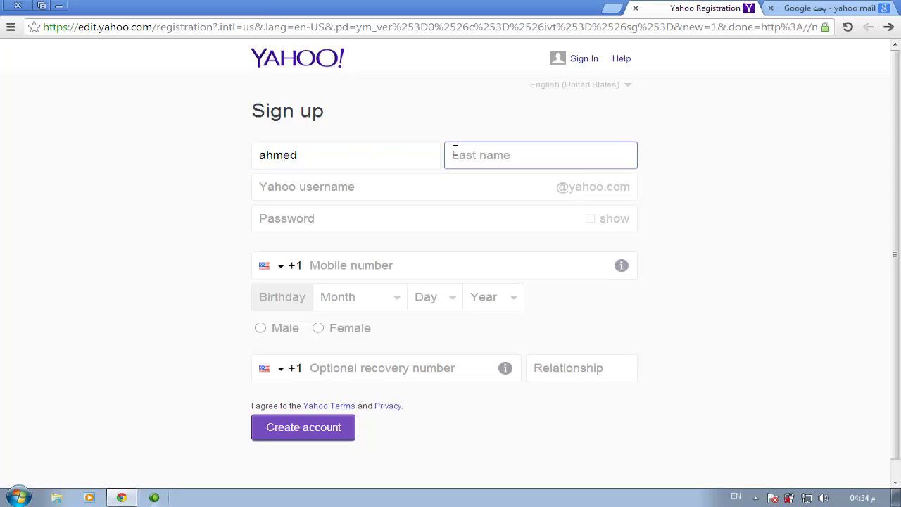
{"action": "left_click", "coordinate": [363, 186]}
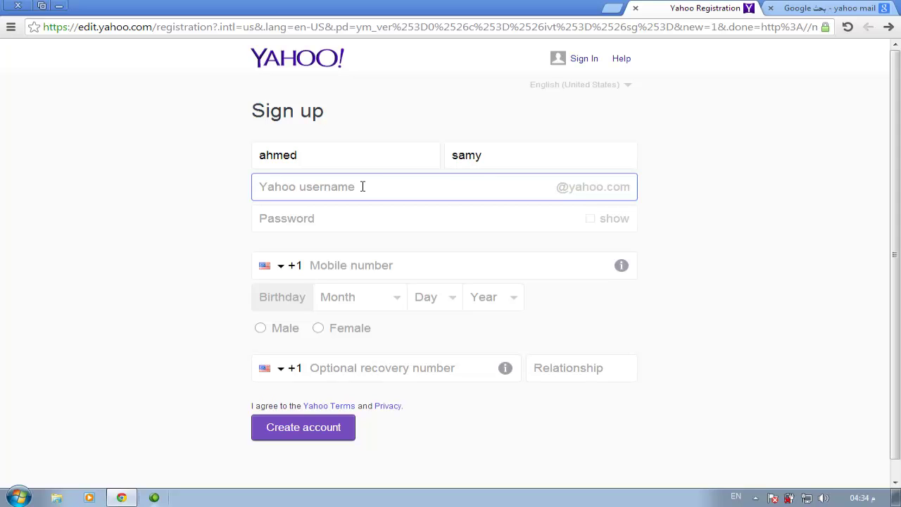
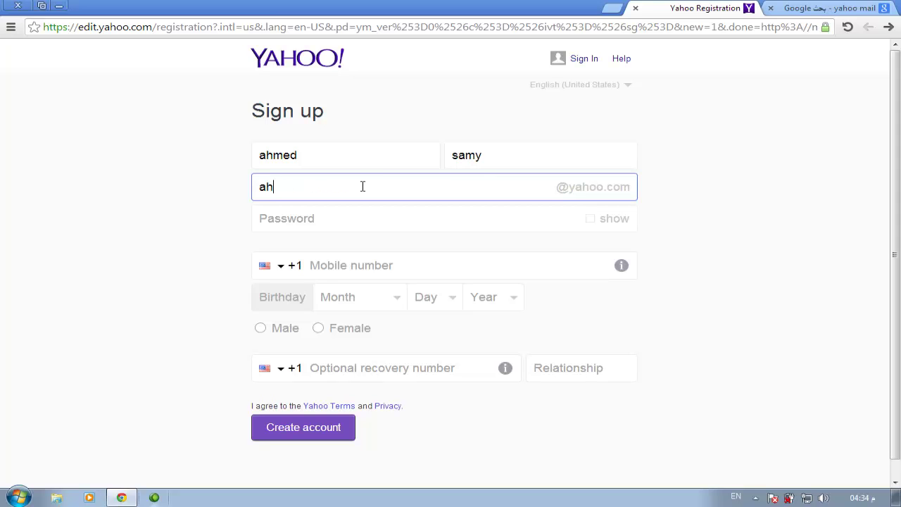
- Enter a username, then prefix it with 'Mr' after the first choice proves unavailable
{"action": "left_click", "coordinate": [334, 222]}
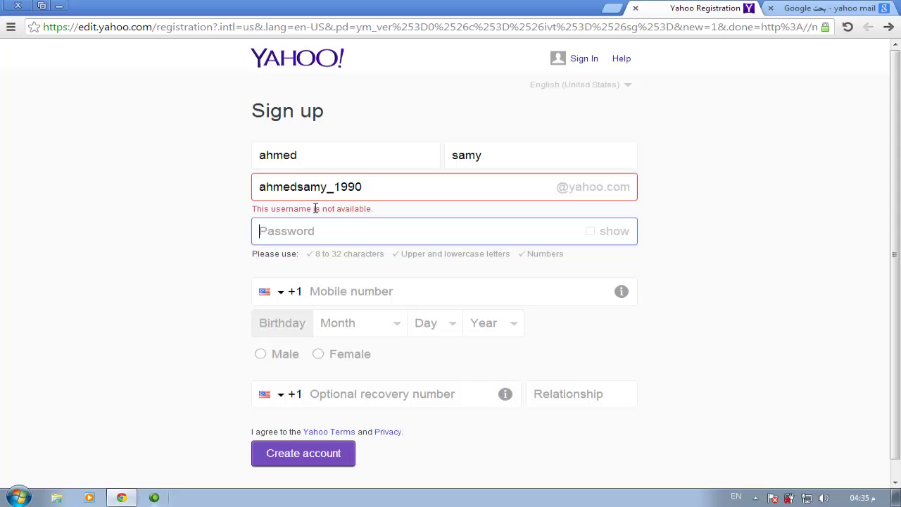
{"action": "left_click", "coordinate": [369, 185]}
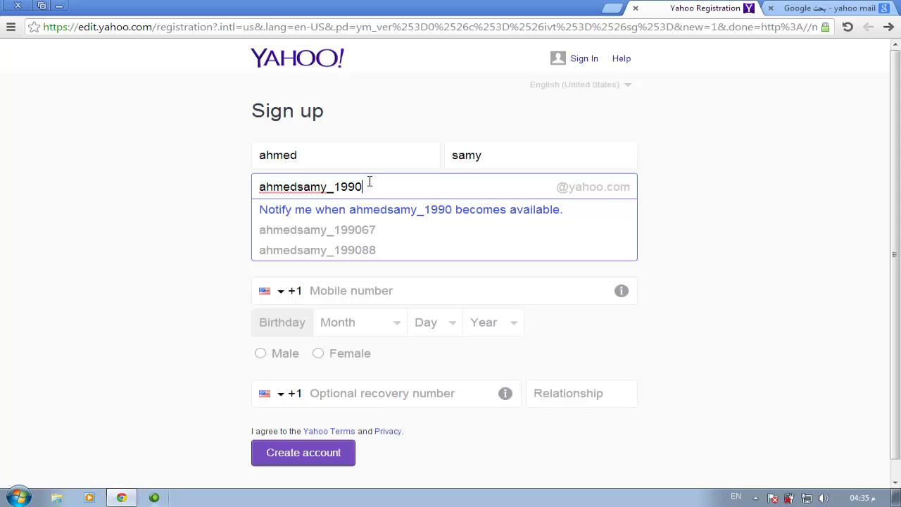
{"action": "left_click", "coordinate": [261, 187]}
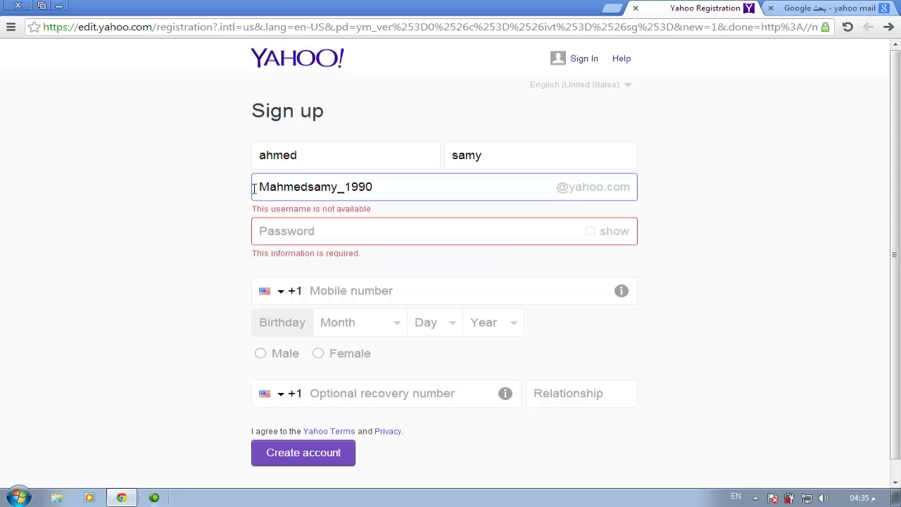
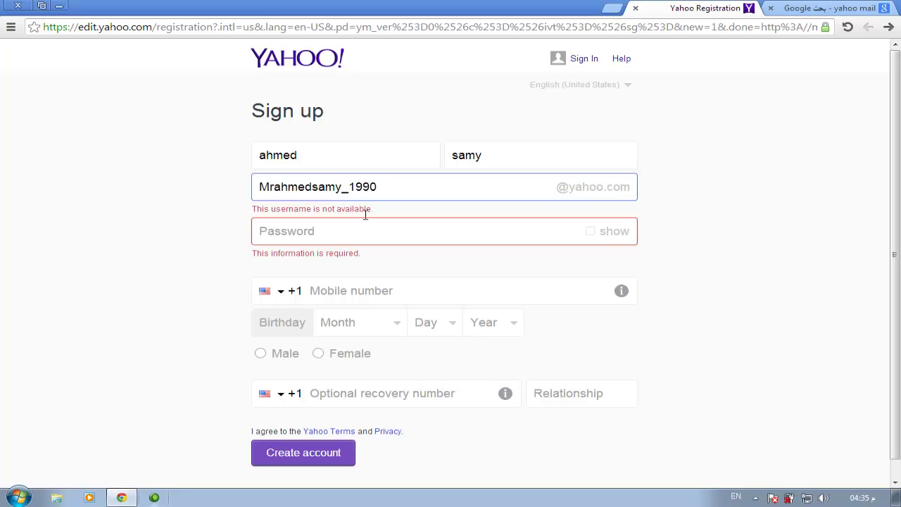
{"action": "left_click", "coordinate": [352, 231]}
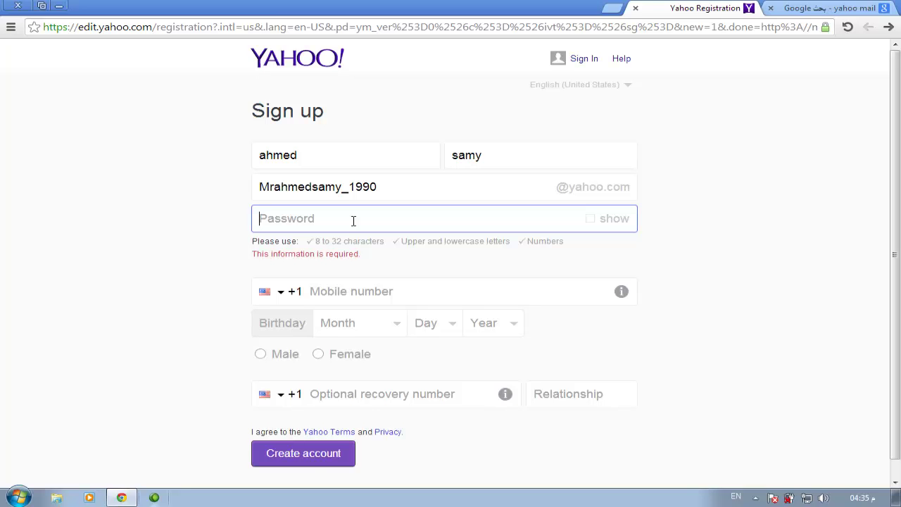
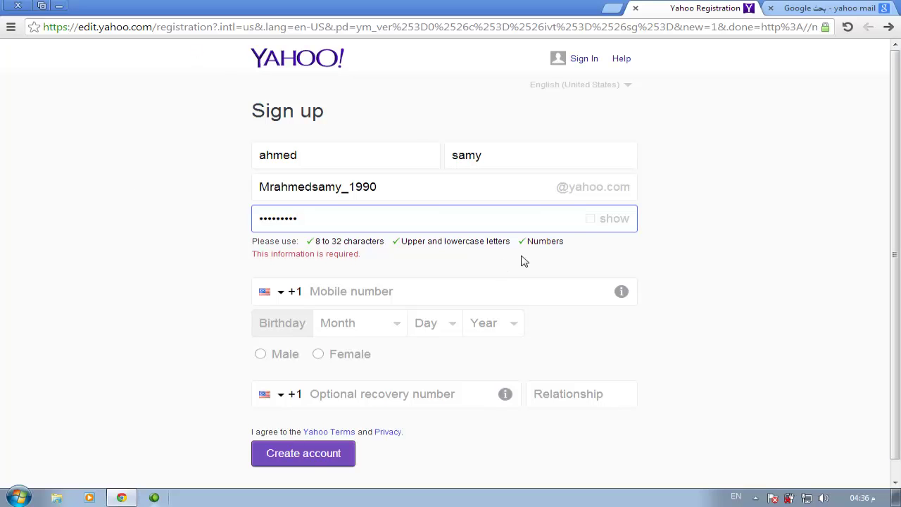
- Type a password with upper- and lower-case letters and numbers, then show it to verify
{"action": "left_click", "coordinate": [591, 220]}
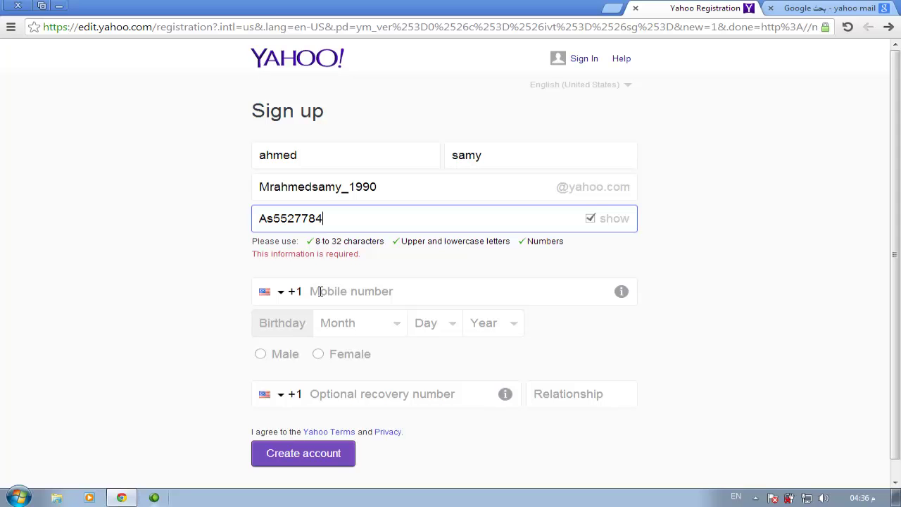
- Enter the user's mobile number with Egypt (+20) as the country code
{"action": "left_click", "coordinate": [320, 290]}
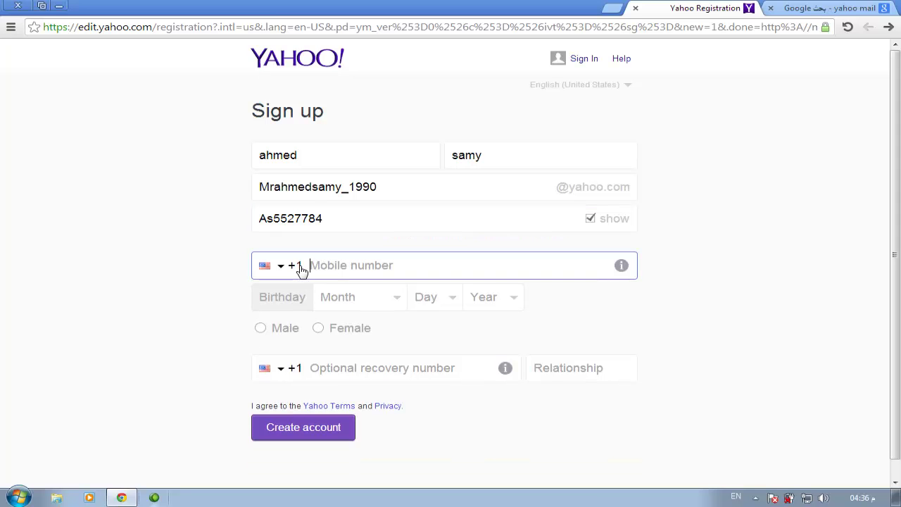
{"action": "left_click", "coordinate": [280, 267]}
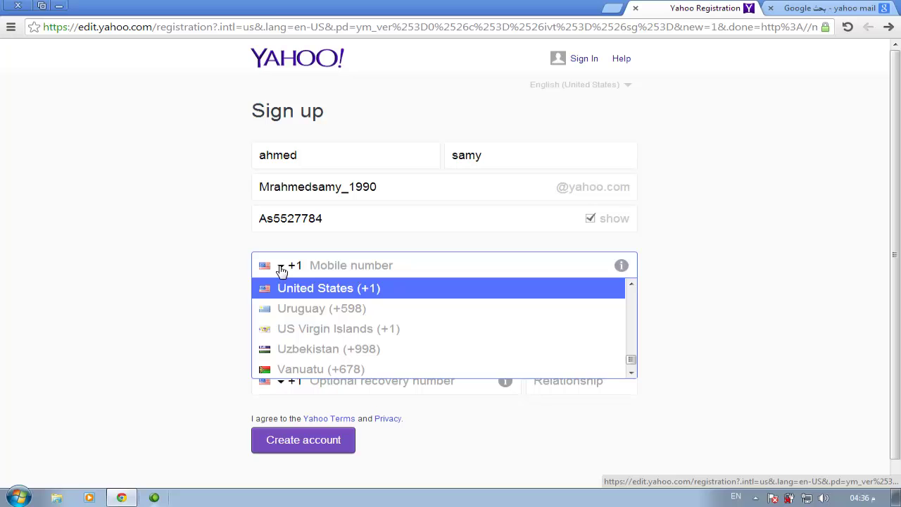
{"action": "key", "text": "e"}
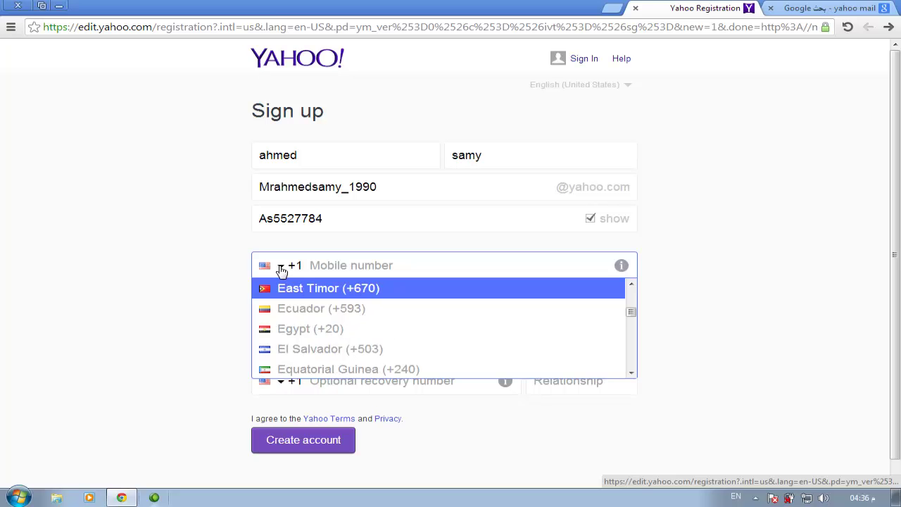
{"action": "left_click", "coordinate": [296, 334]}
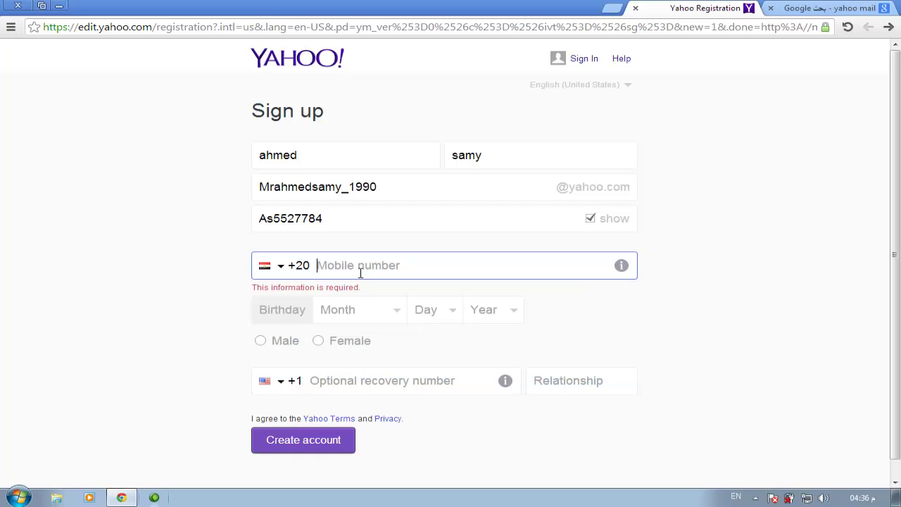
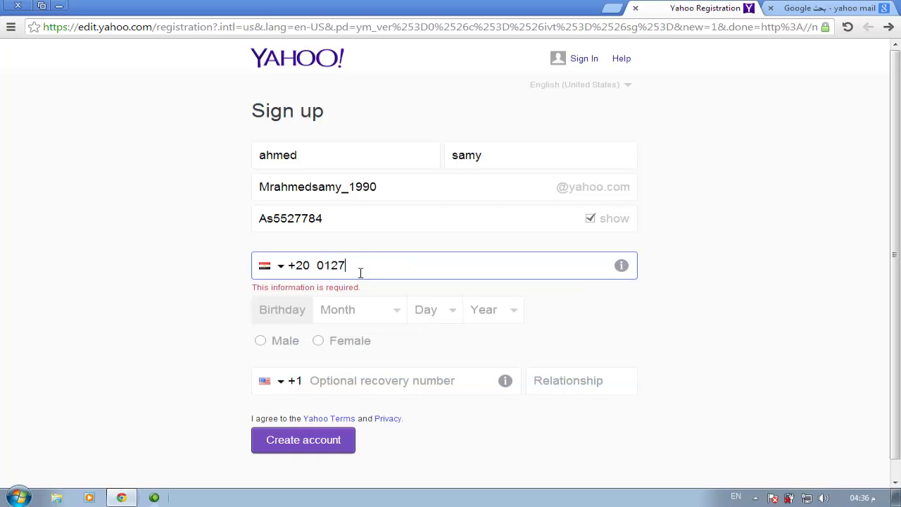
- Set the birthday to May 5, 1990
{"action": "left_click", "coordinate": [355, 316]}
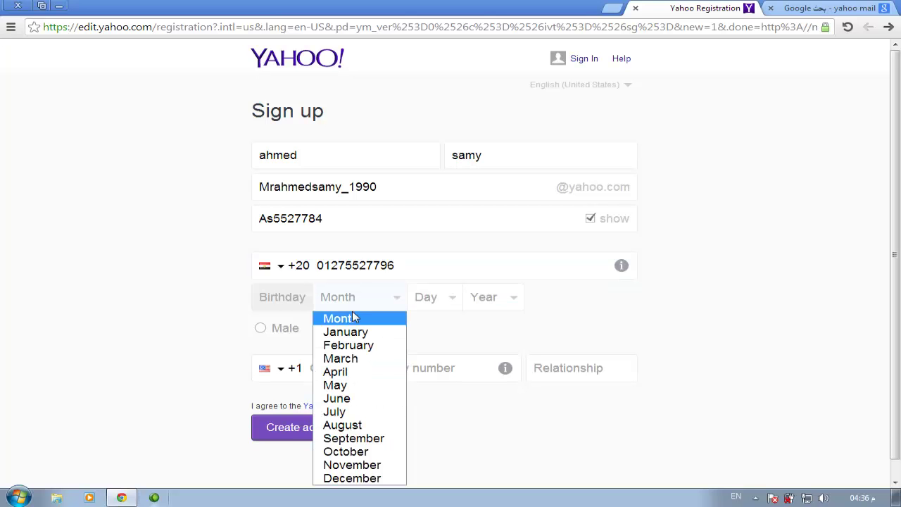
{"action": "left_click", "coordinate": [347, 390]}
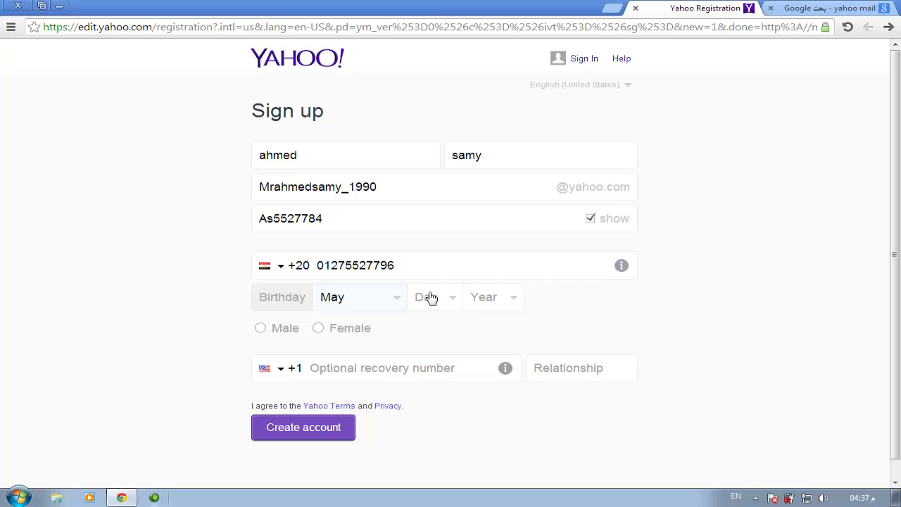
{"action": "left_click", "coordinate": [432, 298]}
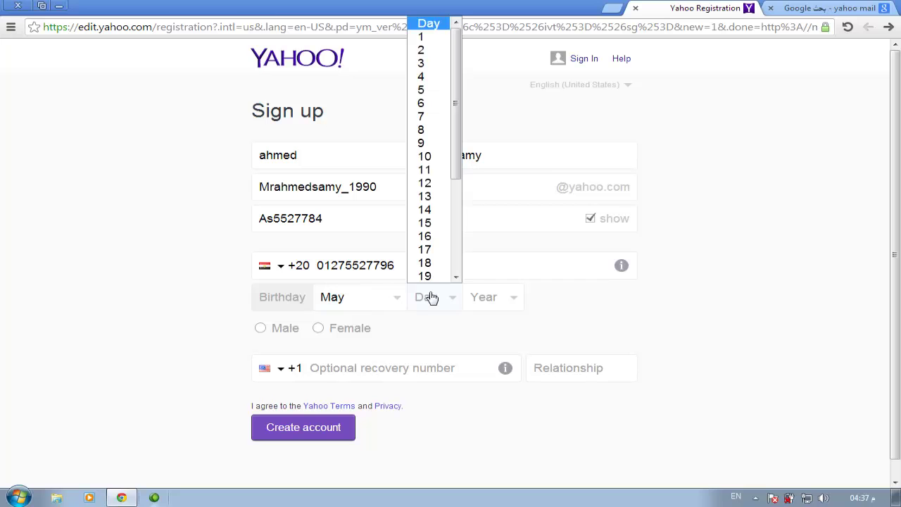
{"action": "left_click", "coordinate": [420, 90]}
{"action": "left_click", "coordinate": [510, 302]}
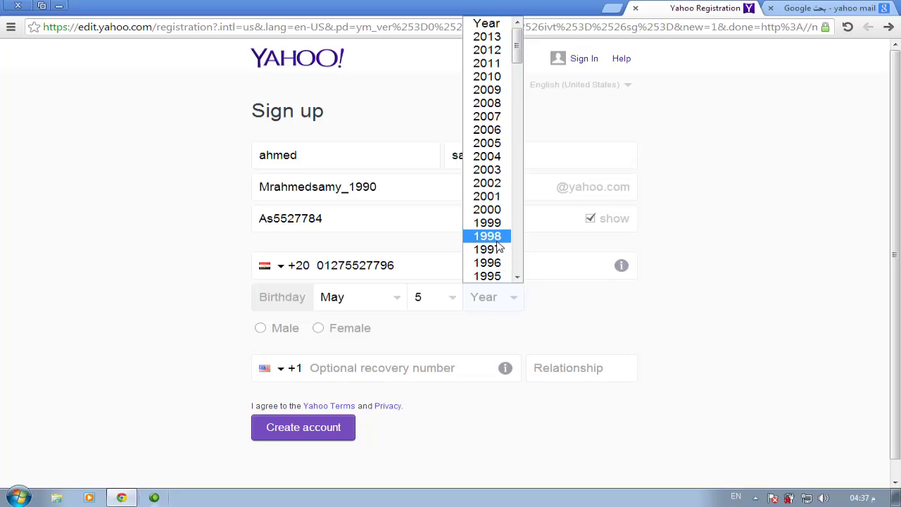
{"action": "left_click", "coordinate": [517, 277]}
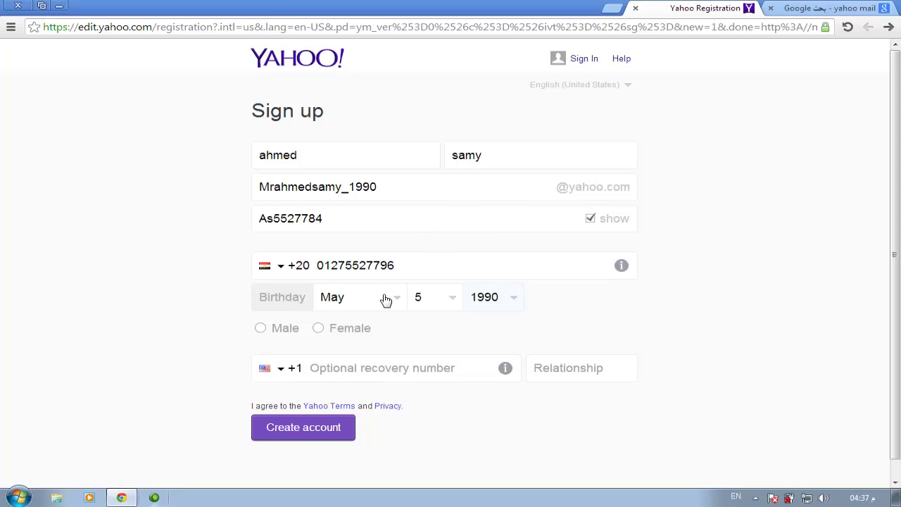
- Select Male as the gender and submit the form with Create account
{"action": "left_click", "coordinate": [260, 329]}
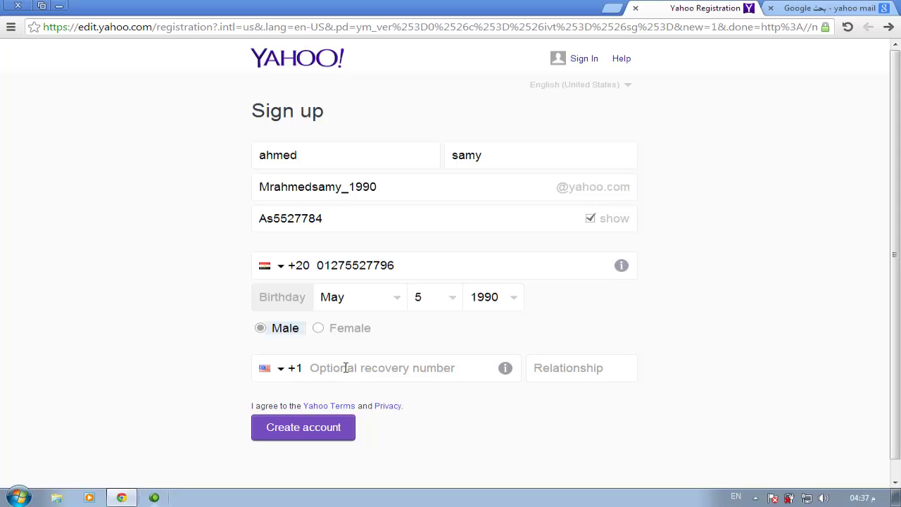
{"action": "left_click", "coordinate": [542, 366]}
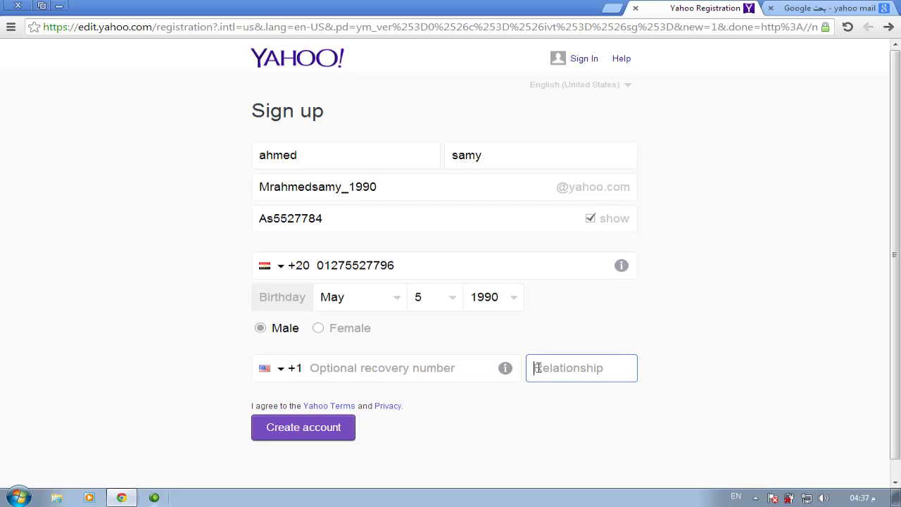
{"action": "left_click", "coordinate": [322, 369]}
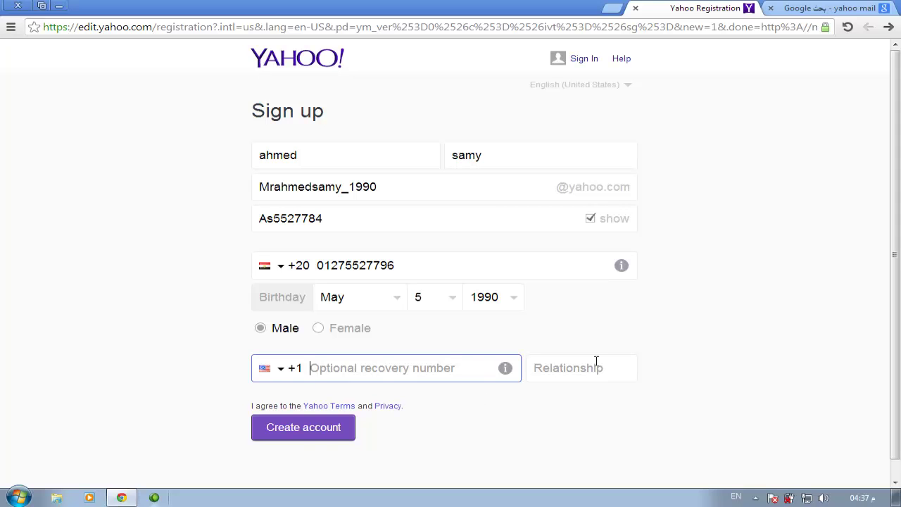
{"action": "left_click", "coordinate": [292, 434]}
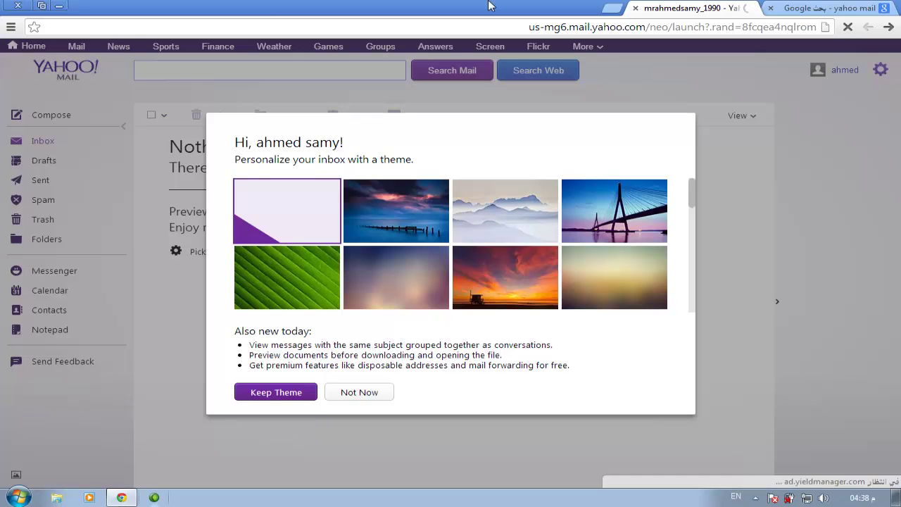
- Dismiss the theme welcome, then sign out from the account name menu
{"action": "left_click", "coordinate": [260, 399]}
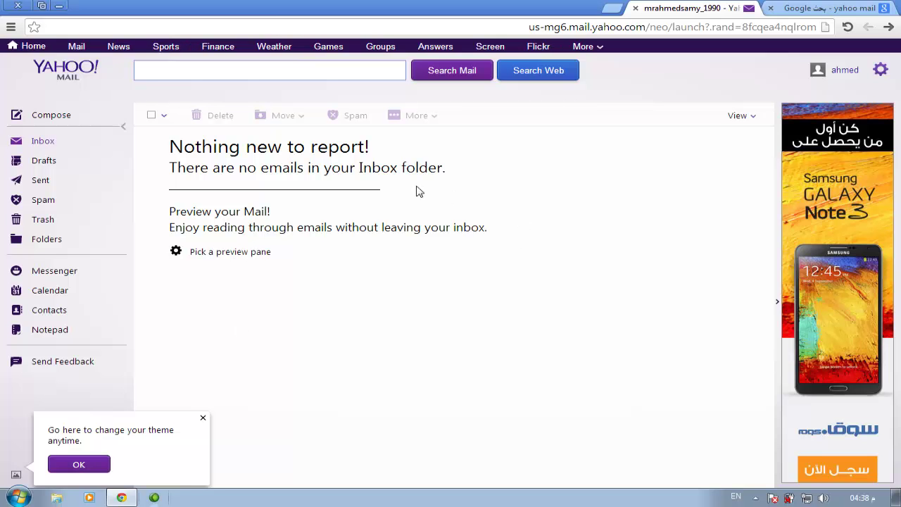
{"action": "mouse_move", "coordinate": [840, 76]}
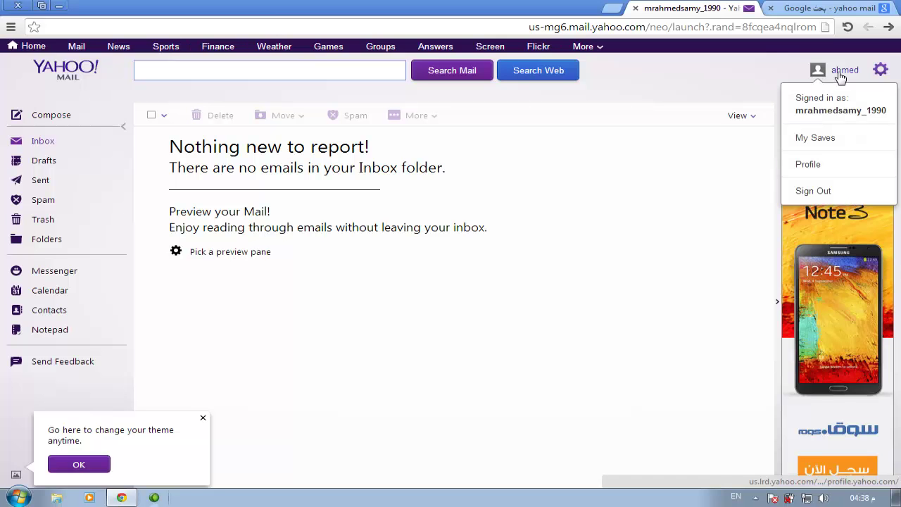
{"action": "left_click", "coordinate": [830, 194]}
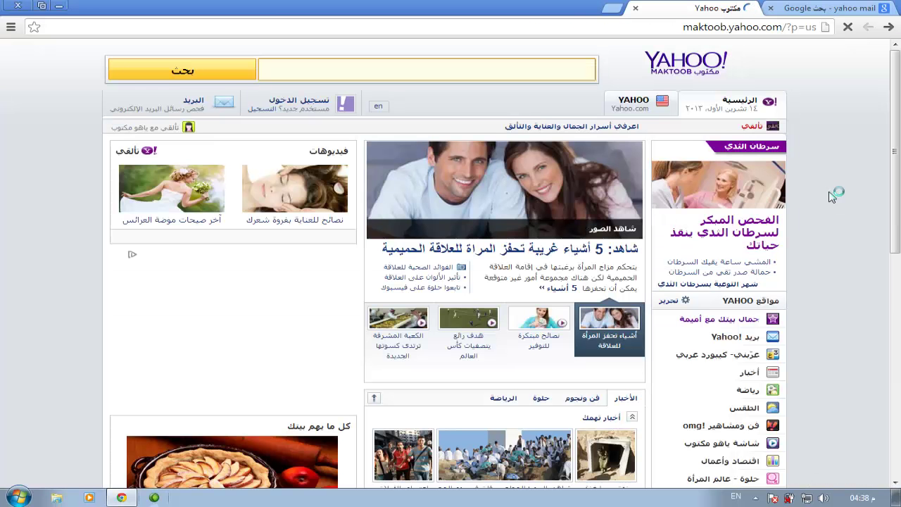
- Show the Windows desktop with Win+D, hiding the browser
{"action": "key", "text": "super+d"}
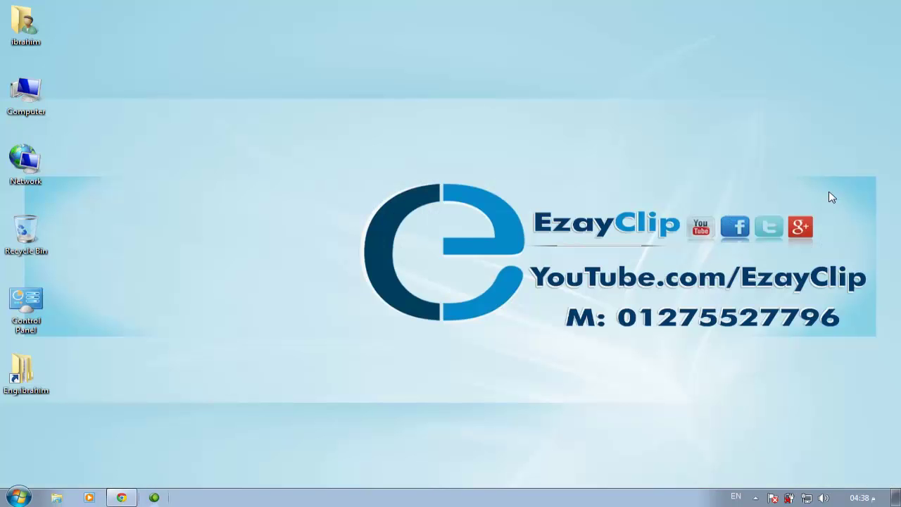